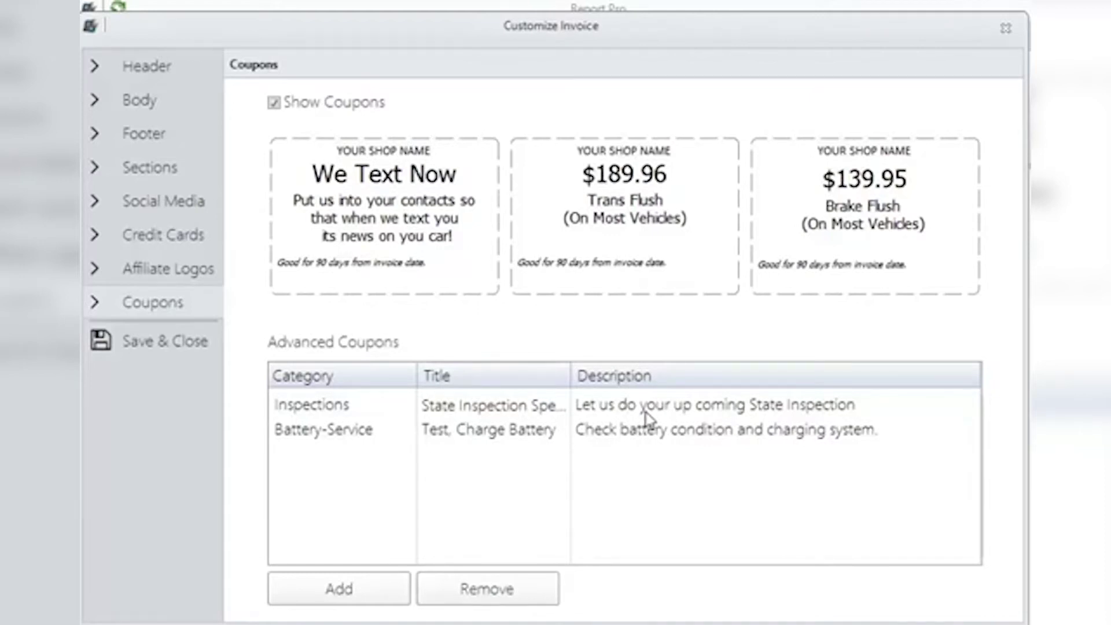
click(288, 108)
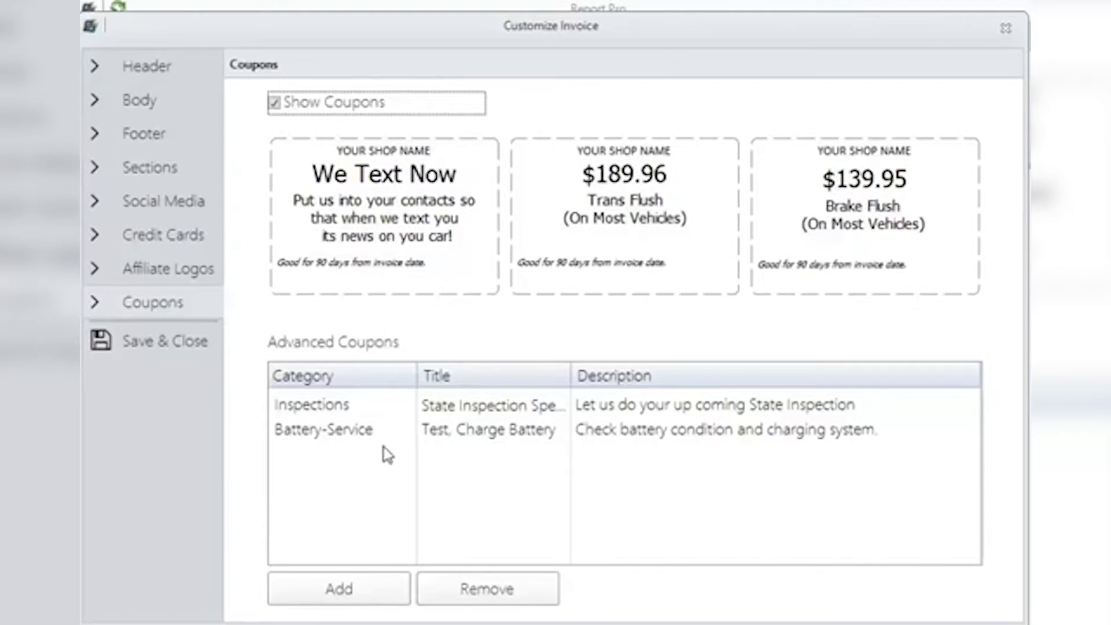
click(354, 435)
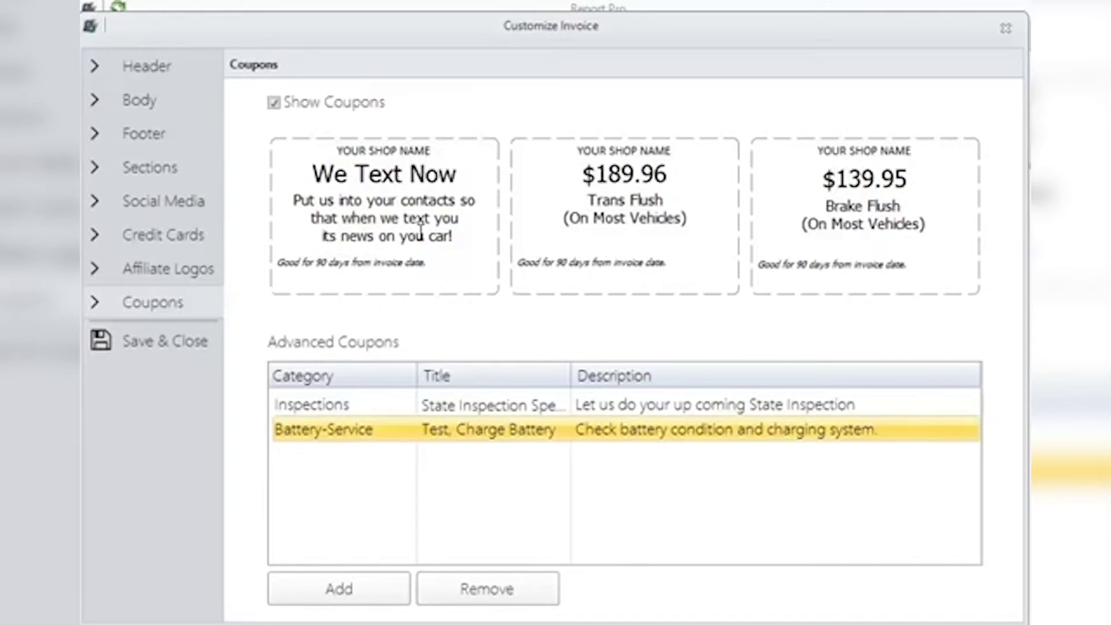
drag(426, 262, 280, 285)
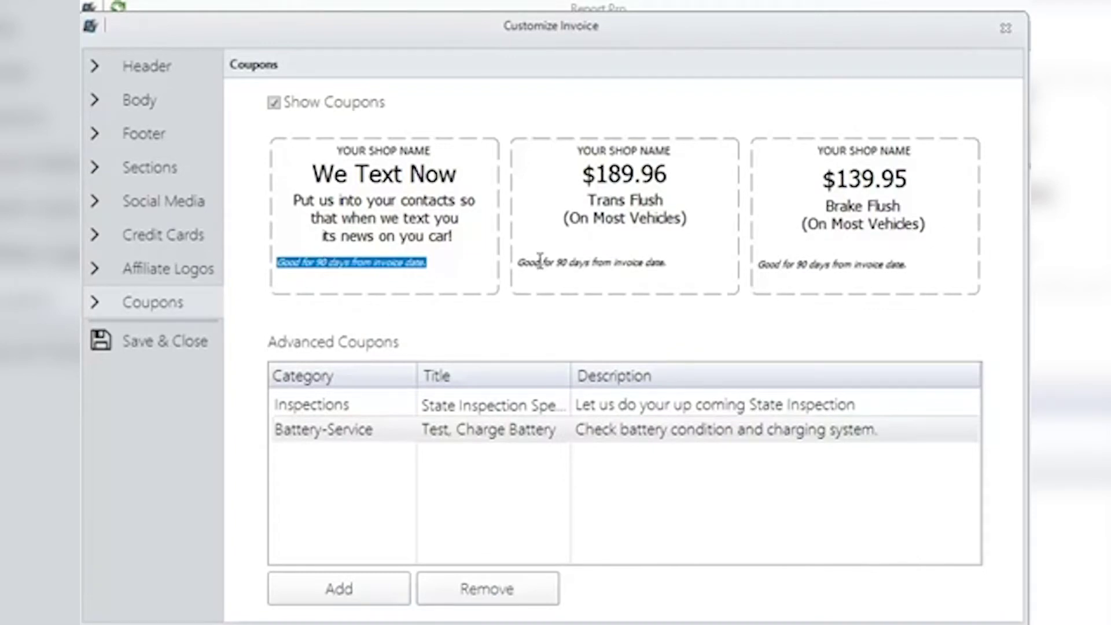
Step: Set the price on the Trans Flush coupon to $179.95
double_click(626, 174)
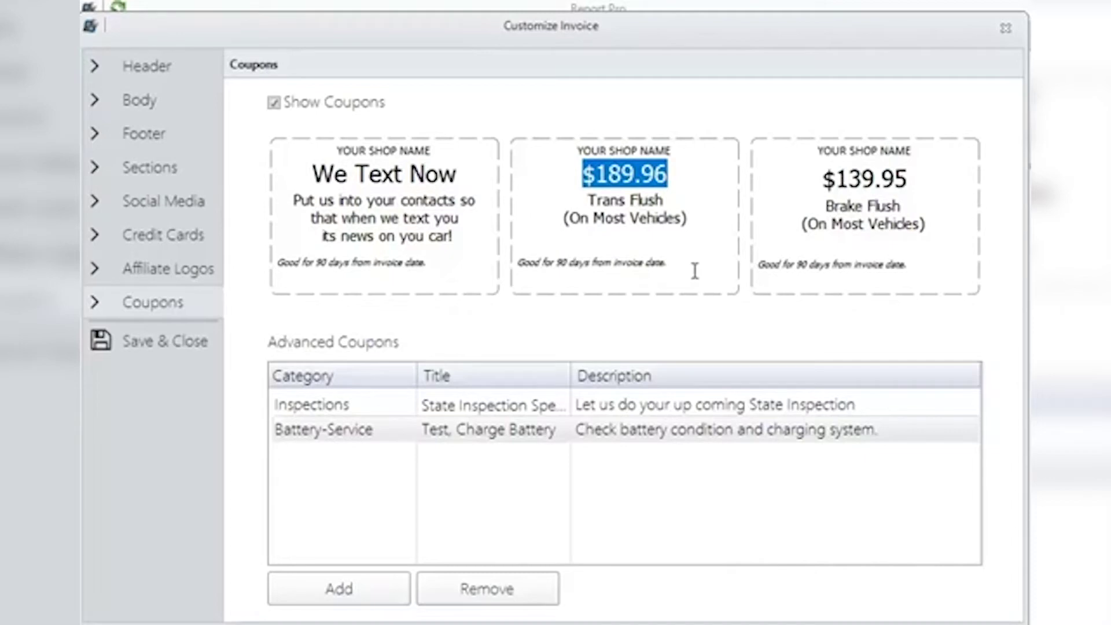
text($179.)
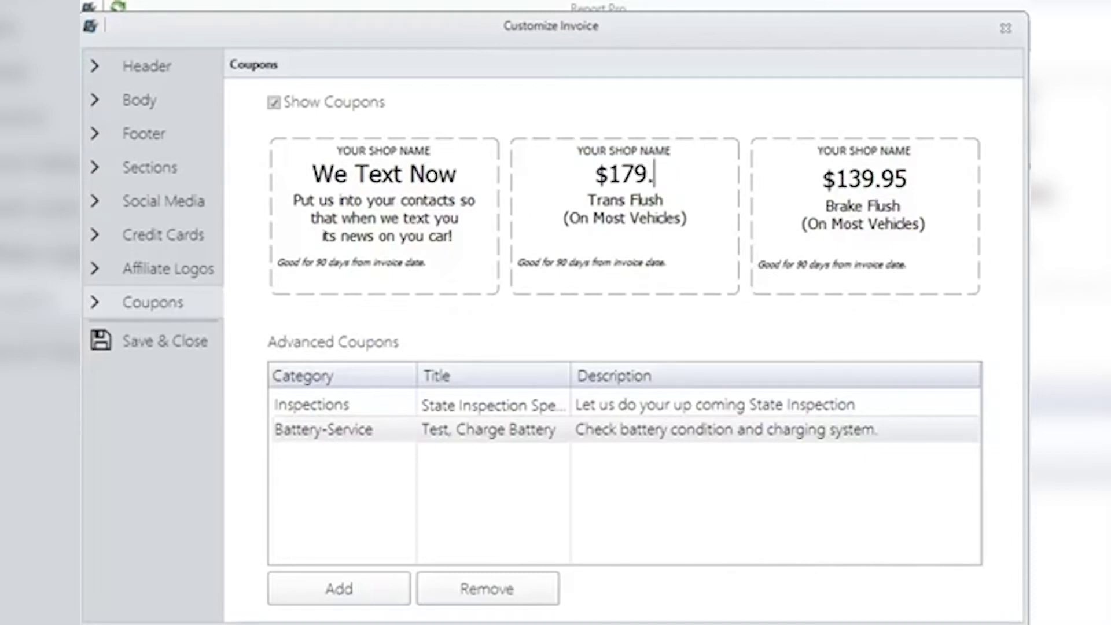
text(95)
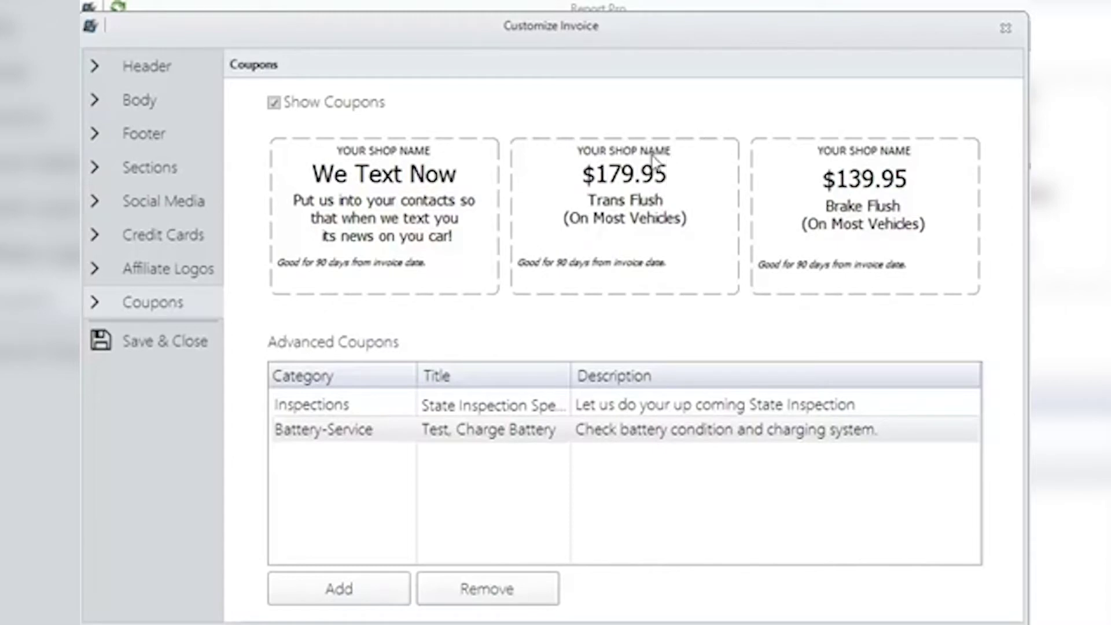
Step: Set the validity period in the Trans Flush coupon's expiry note to 180 days from invoice date
drag(669, 263, 519, 272)
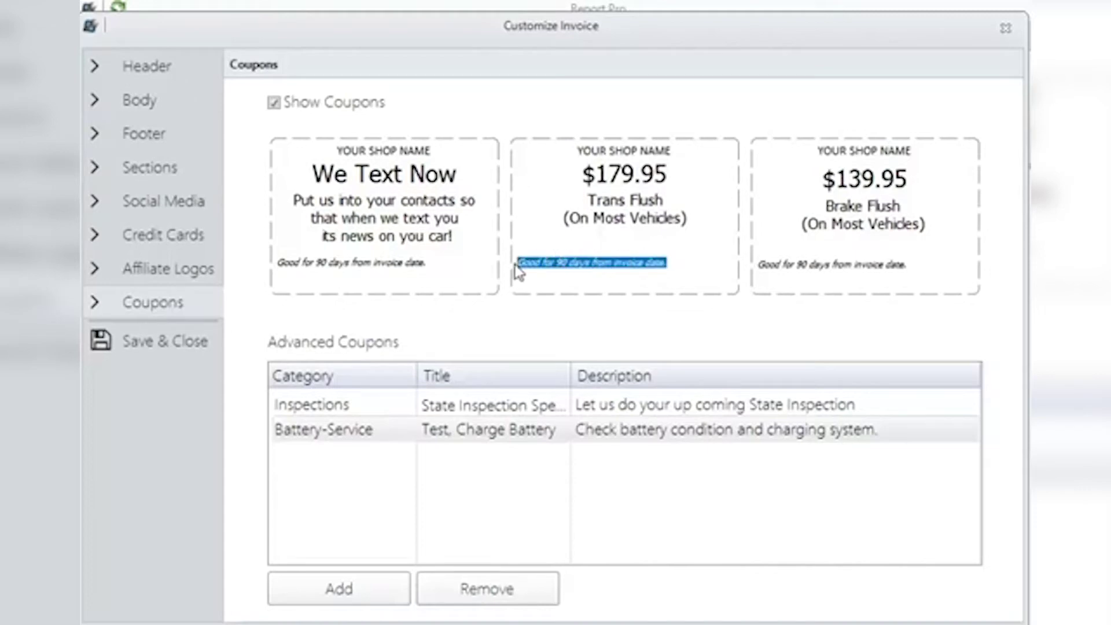
double_click(548, 262)
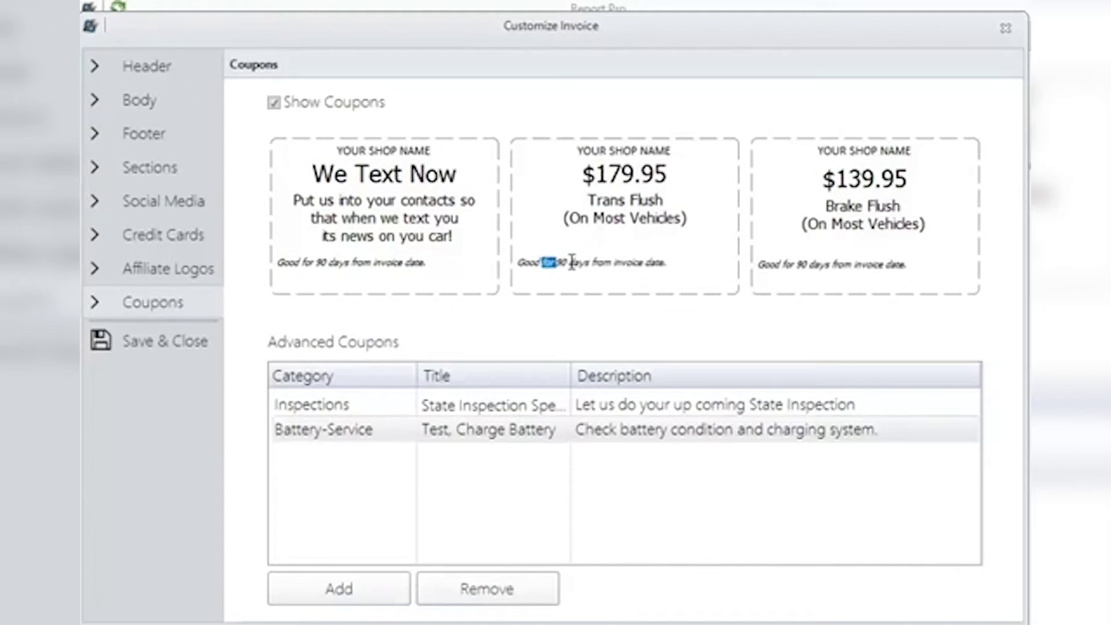
double_click(563, 262)
text(180)
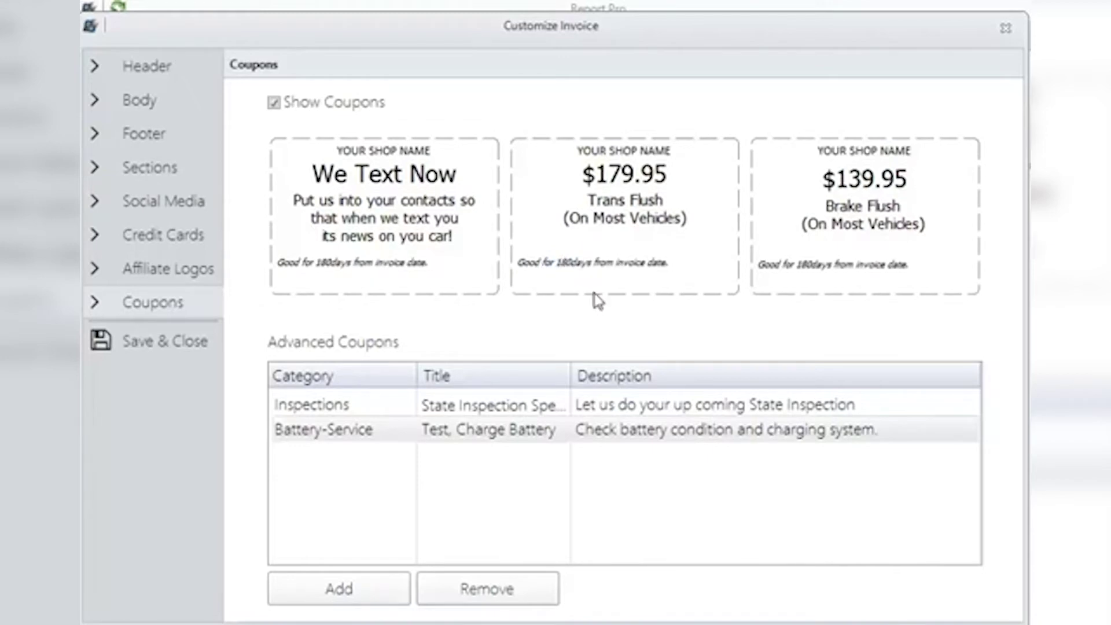
Step: Save and close the invoice customization, and reopen its coupon settings with the whole window in view
click(165, 347)
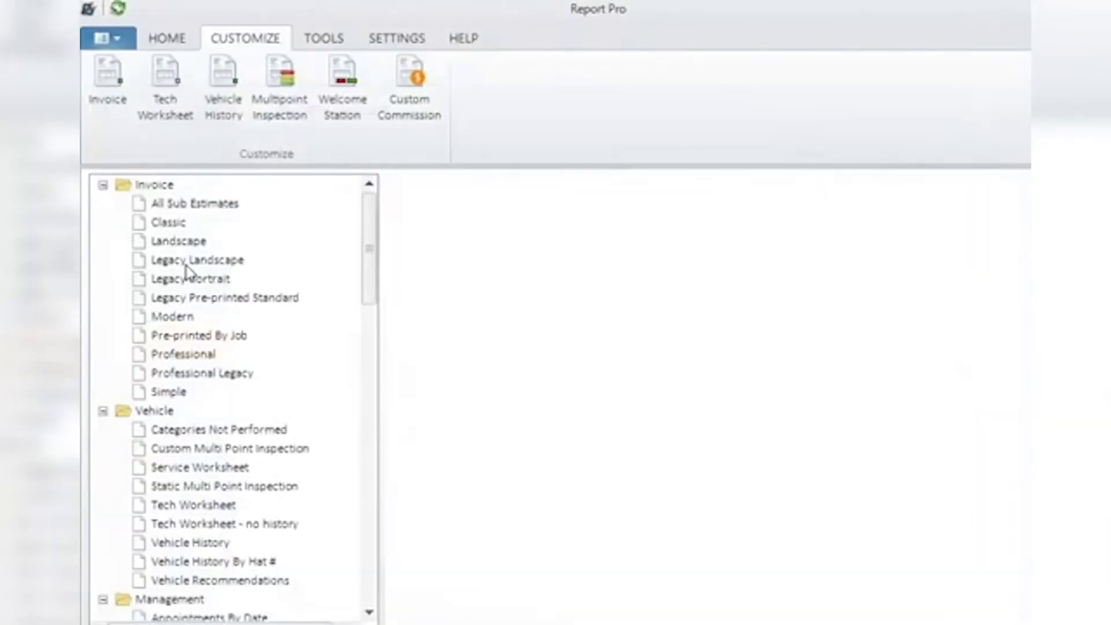
click(104, 85)
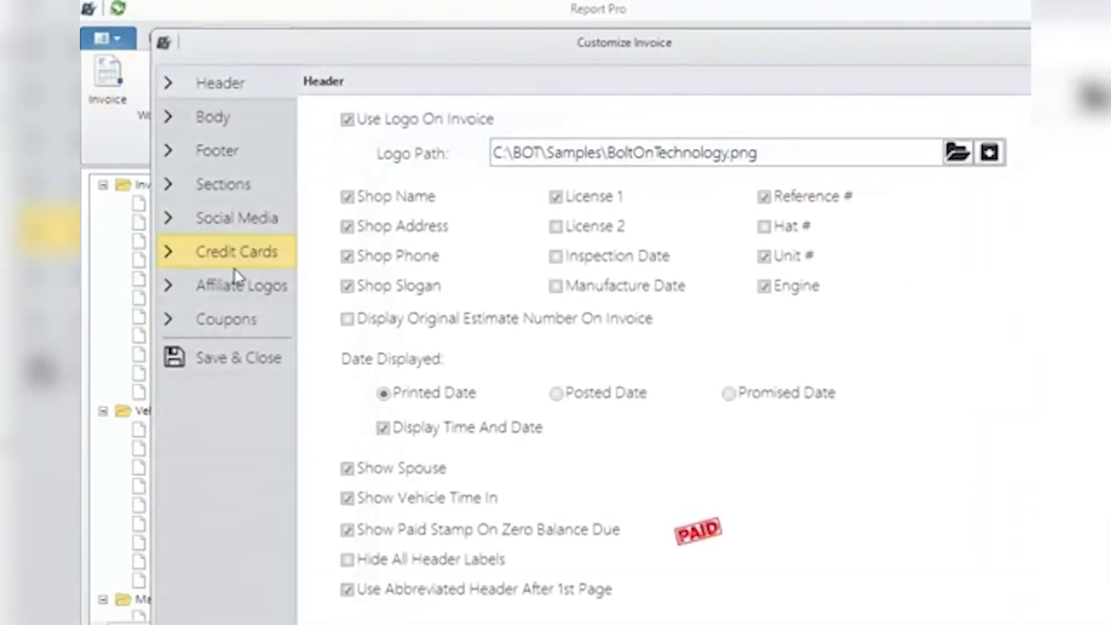
click(249, 323)
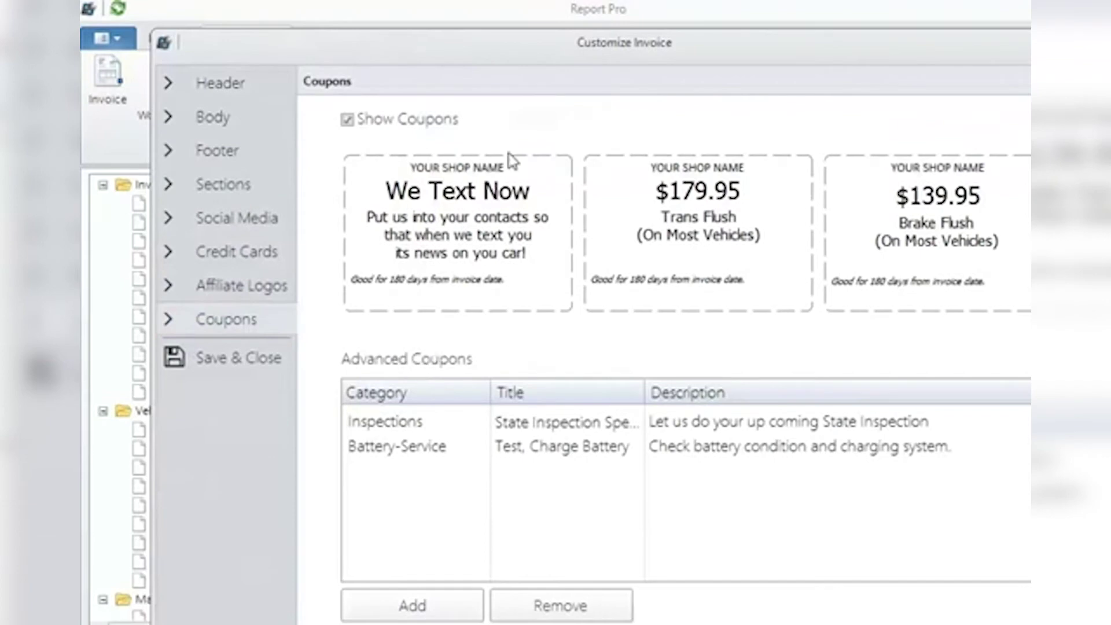
drag(473, 60, 406, 37)
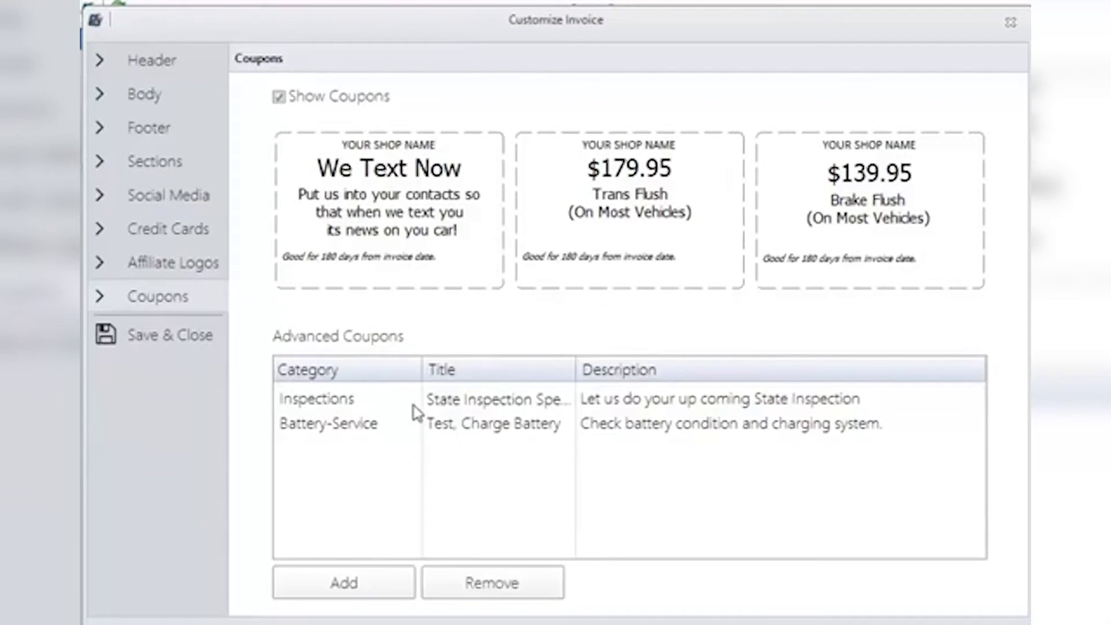
Step: Shorten the title of the Inspections advanced coupon to "State Inspection", keeping the Inspections category, and accept the change
click(379, 403)
double_click(342, 403)
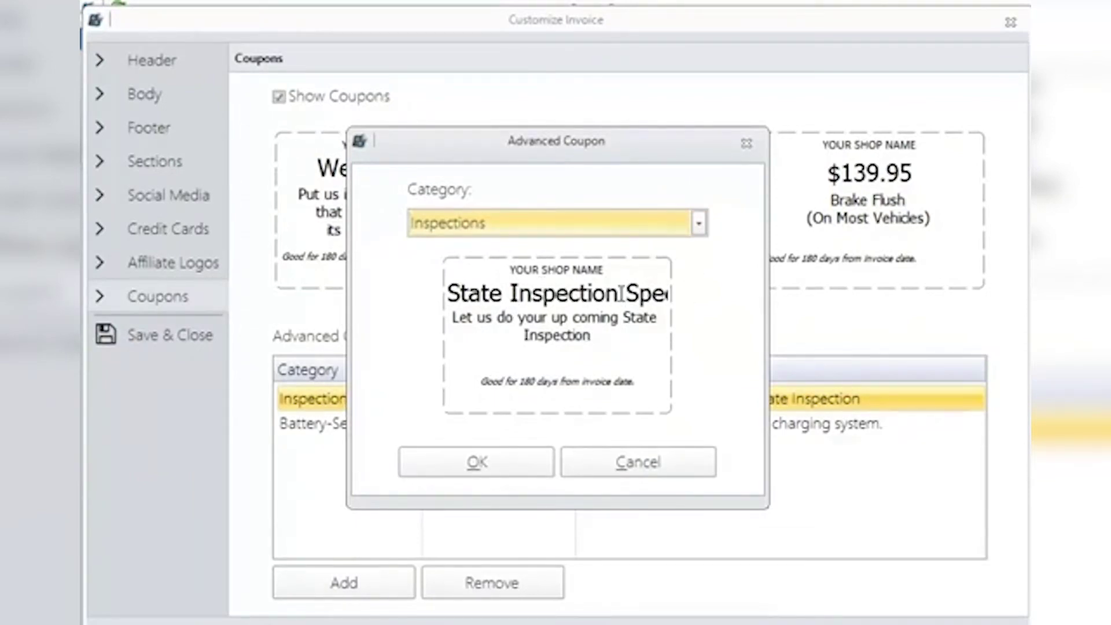
drag(620, 294, 695, 296)
key(BackSpace)
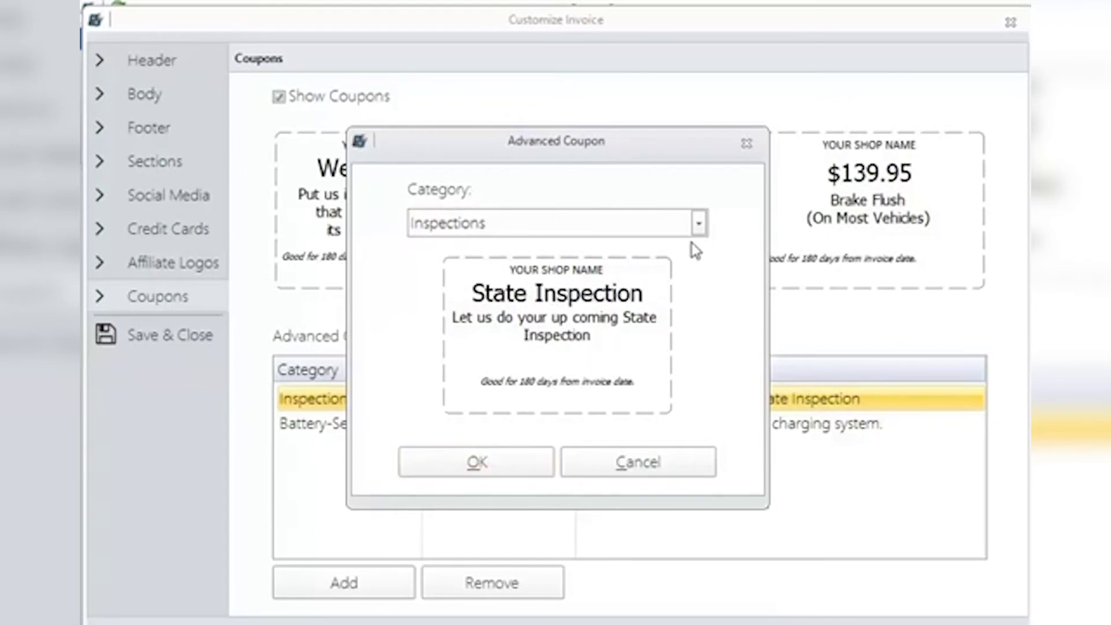
click(698, 224)
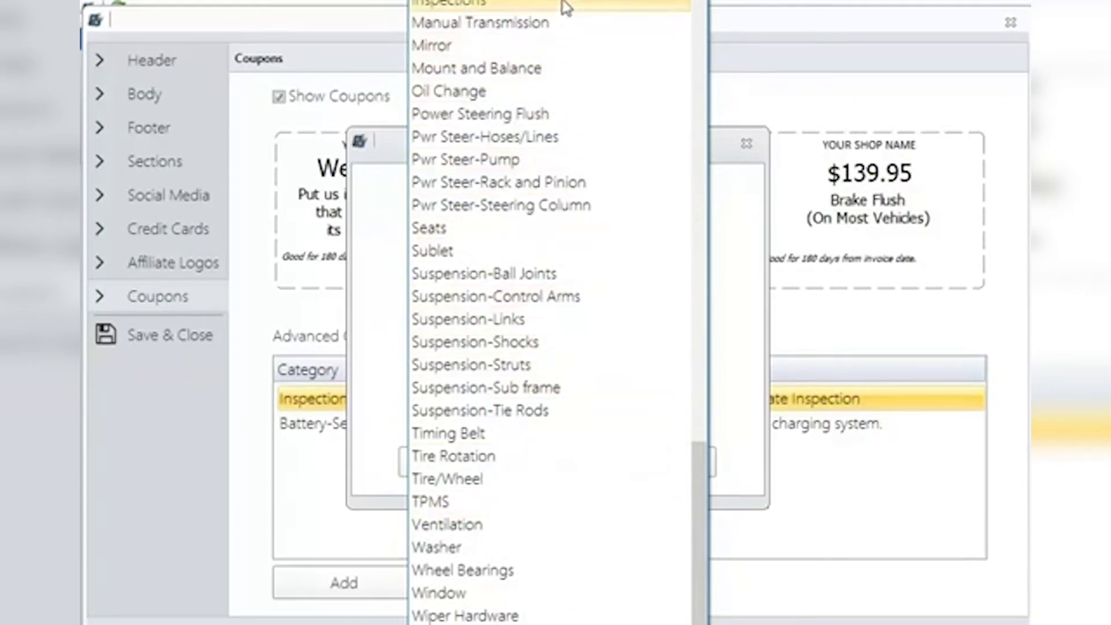
click(576, 4)
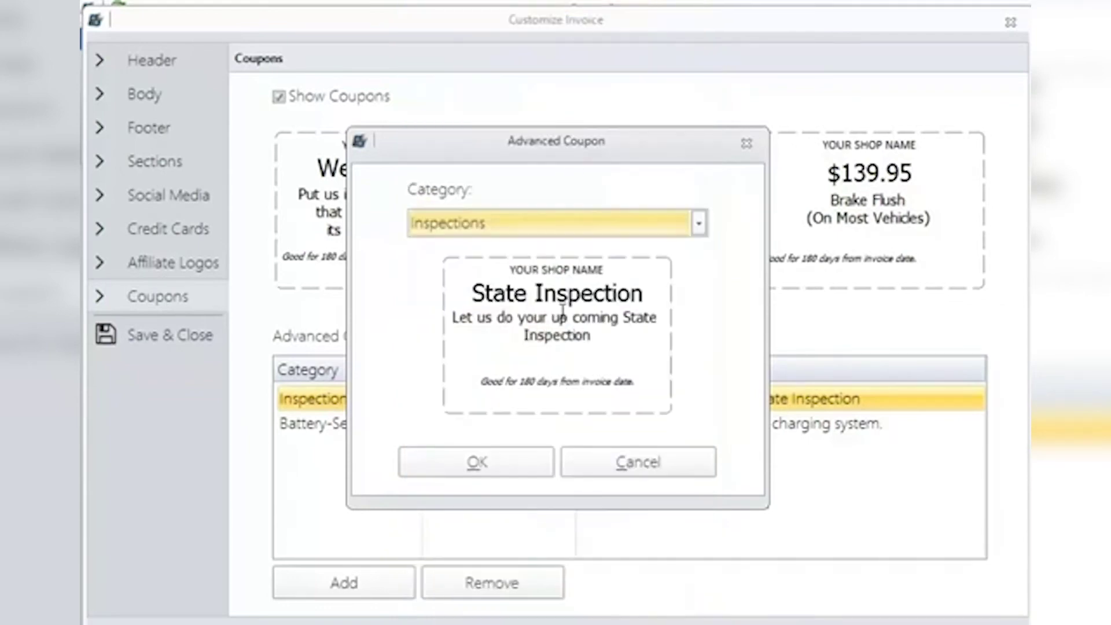
click(498, 470)
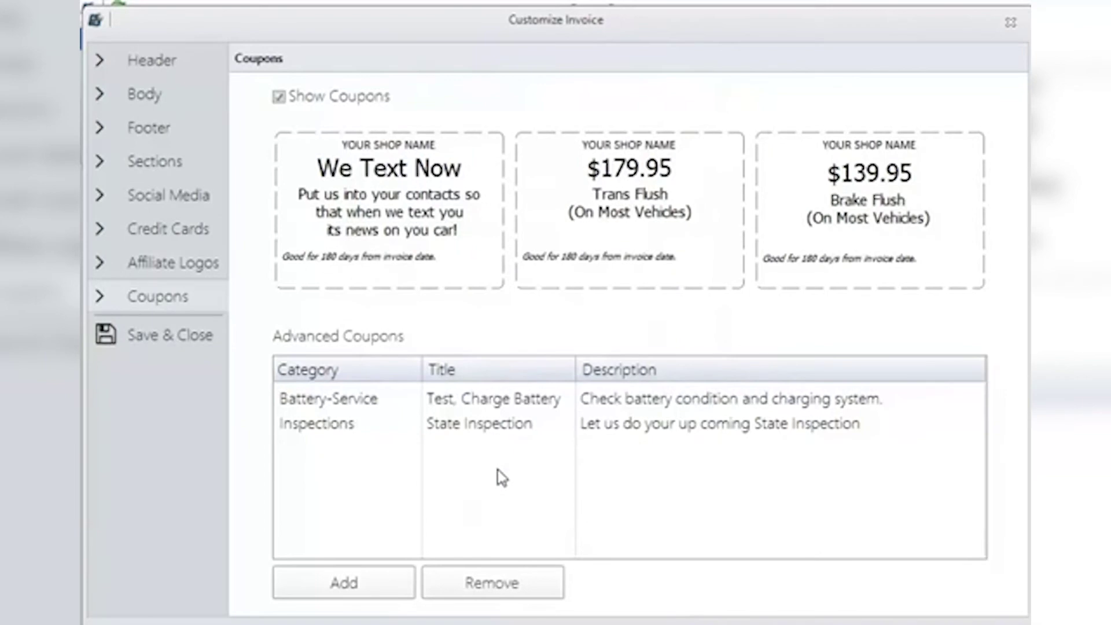
Step: Start a new advanced coupon and assign it to the Alignment category
click(341, 590)
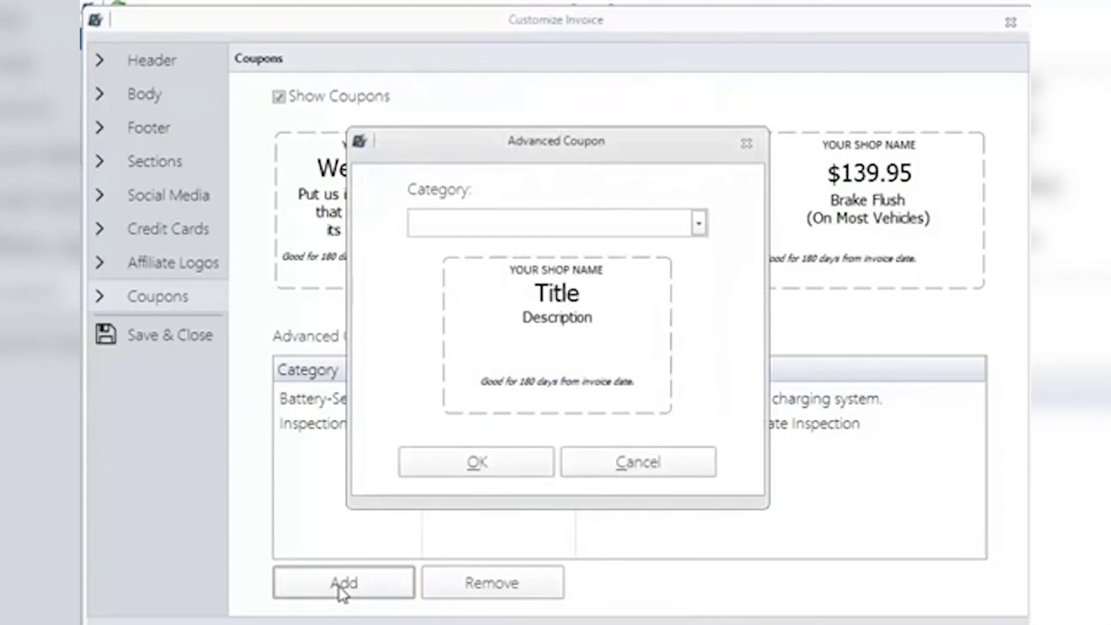
click(698, 224)
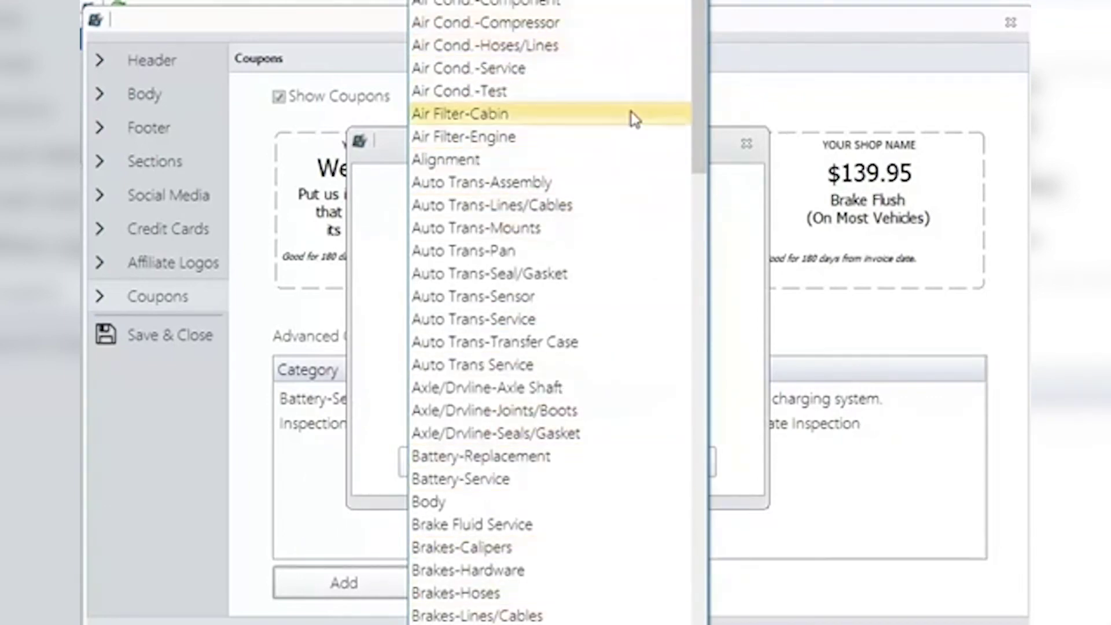
click(728, 244)
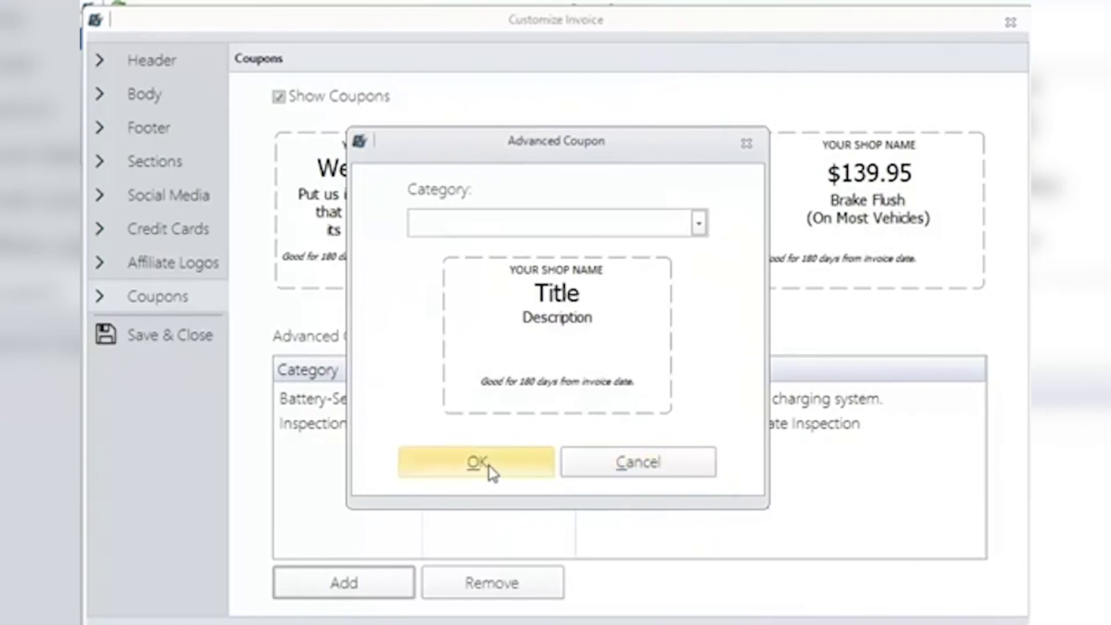
click(700, 223)
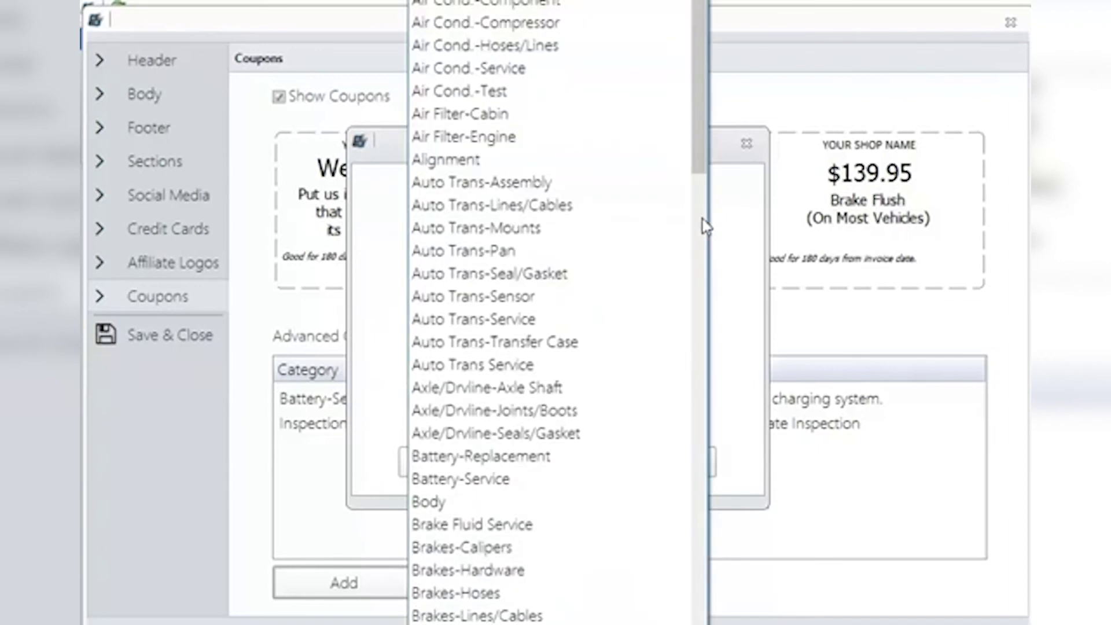
click(619, 169)
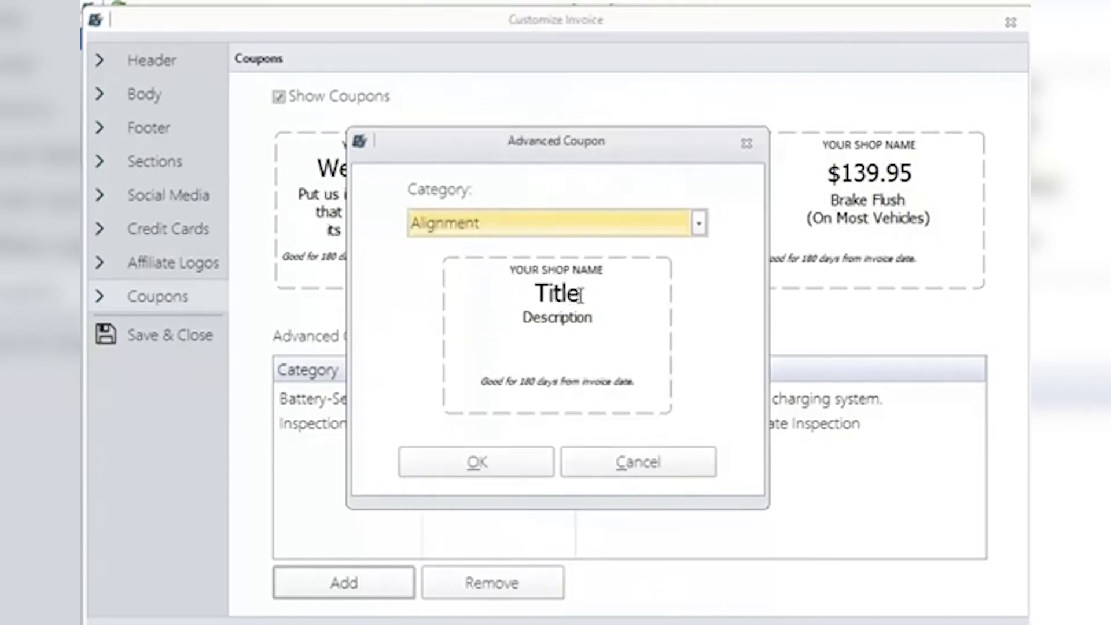
Step: Title the new coupon "Alignment", enter "Check Alignment" and "Adjust to Spec" as its two-line description, and accept it
drag(580, 295, 527, 291)
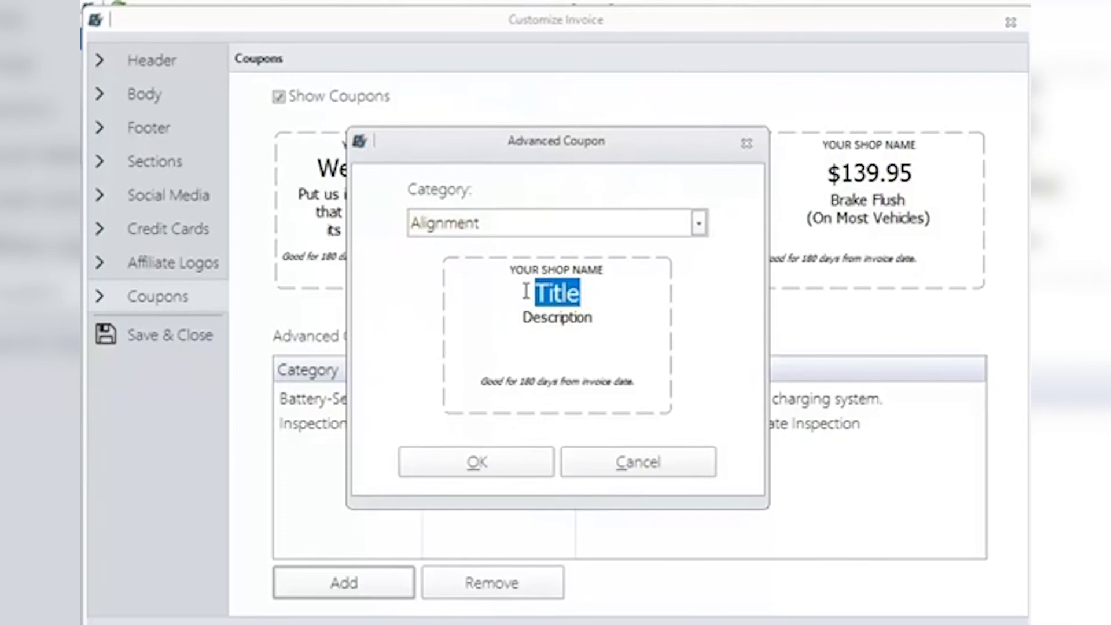
text(Ali)
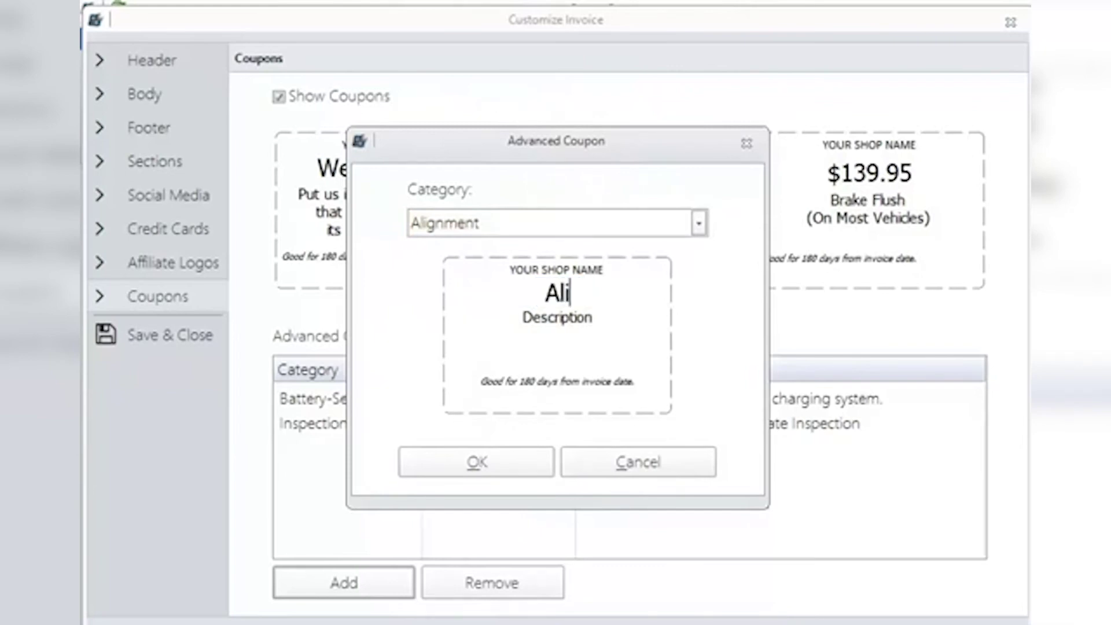
text(gnment)
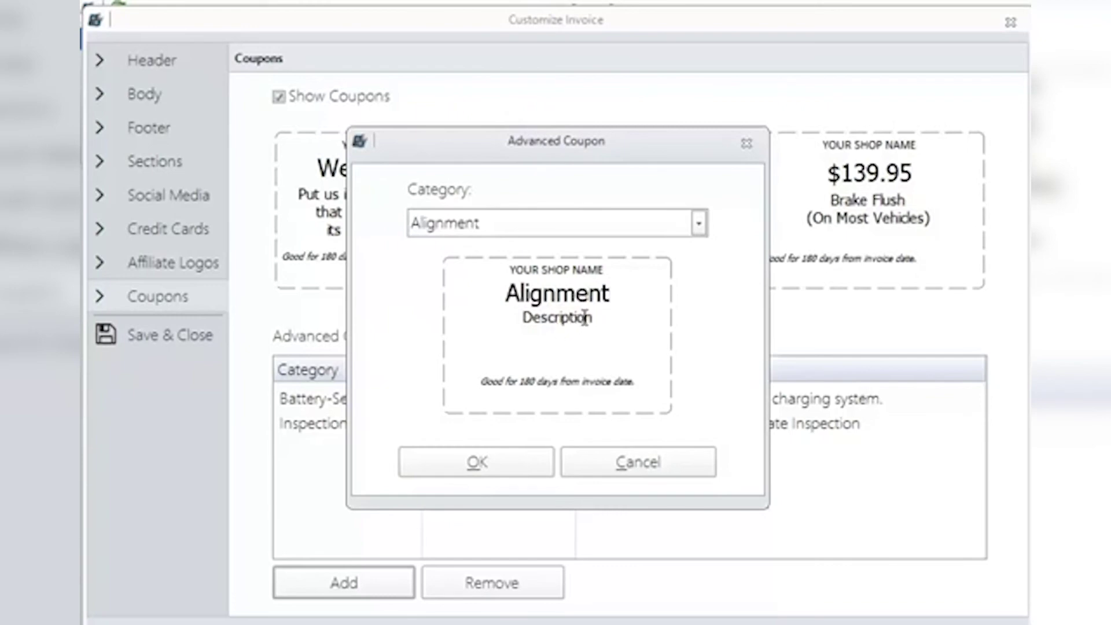
drag(595, 318, 518, 309)
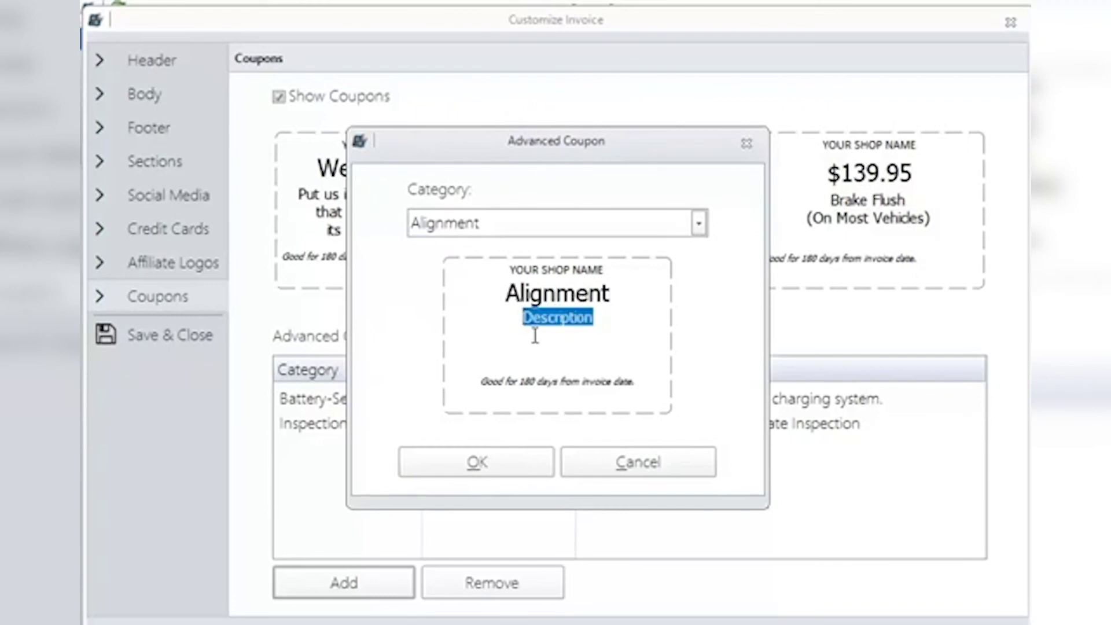
text(Ch)
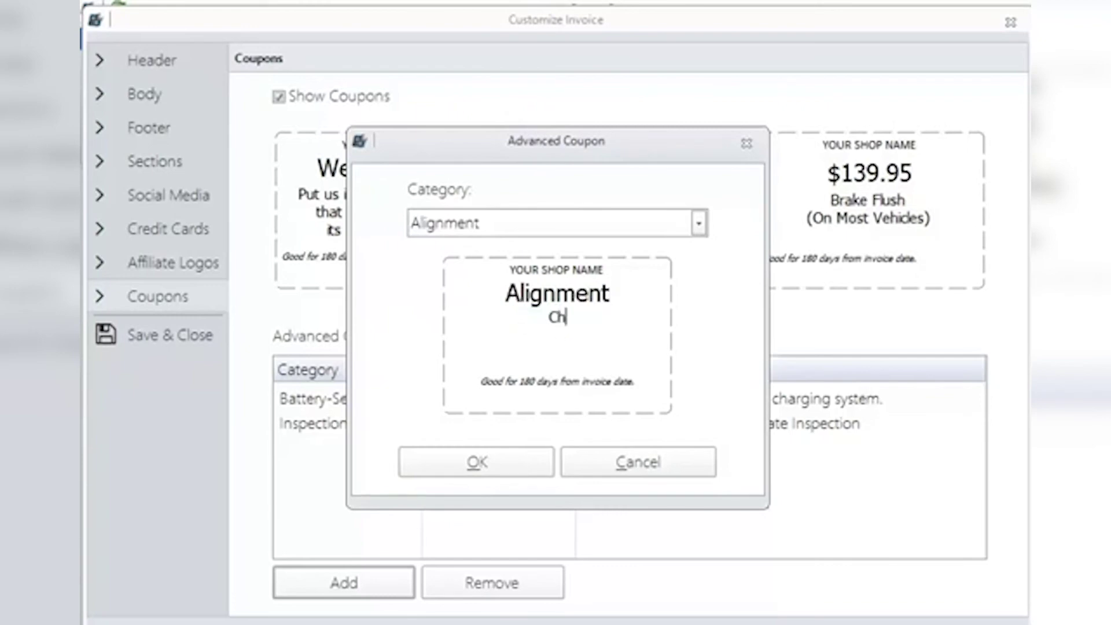
text(eck Alignment)
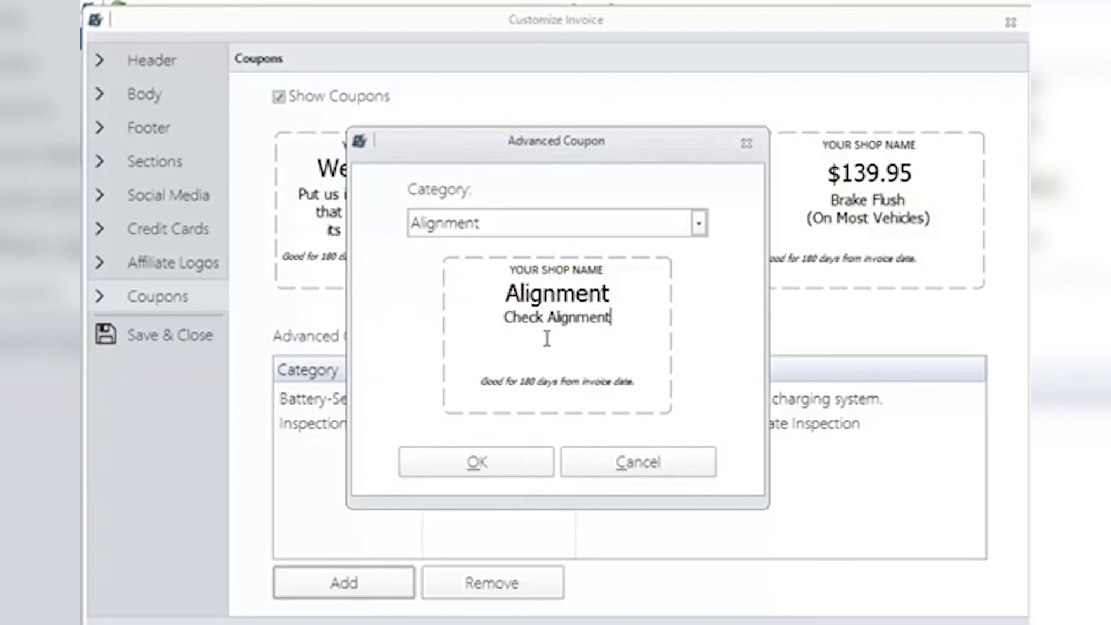
key(Return)
text(Adjust to Sped)
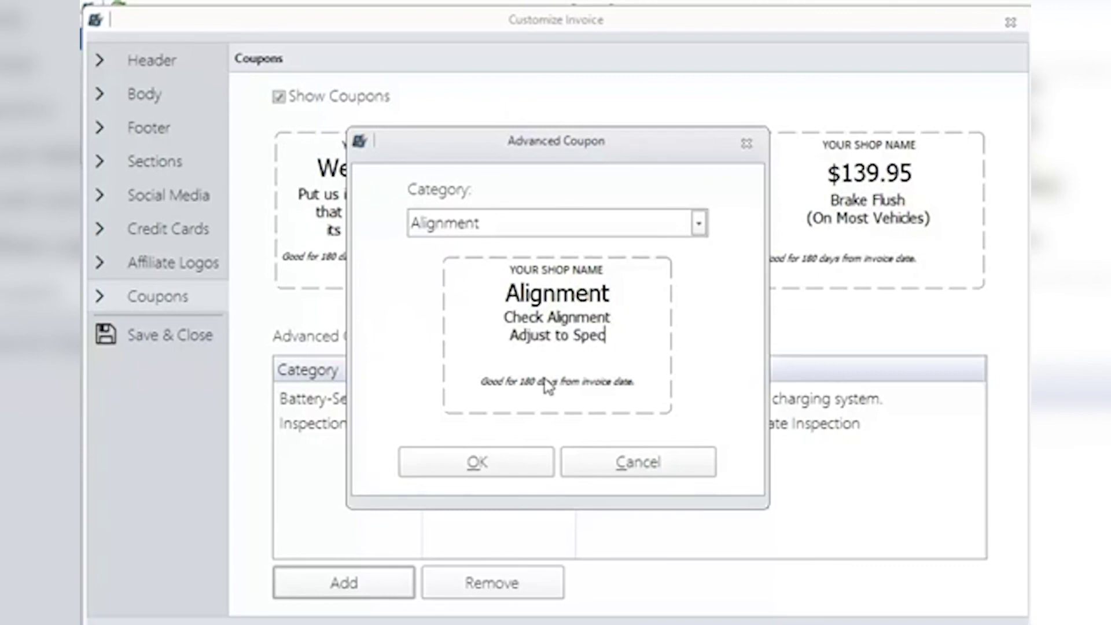
click(489, 466)
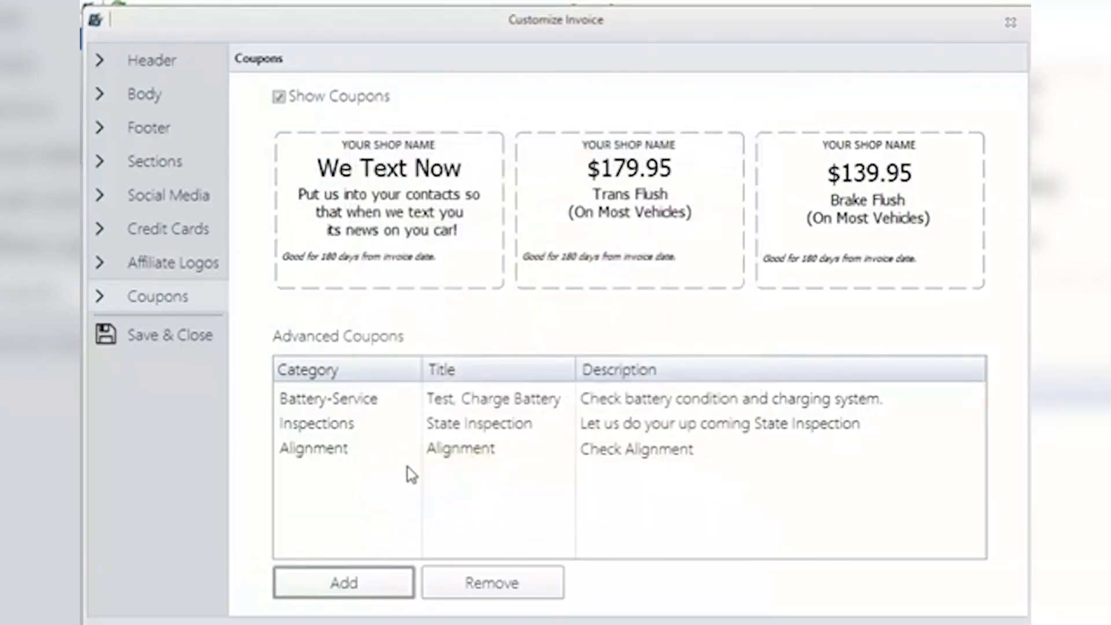
Step: Remove the Alignment coupon from the advanced coupons and confirm the removal
click(457, 452)
click(491, 585)
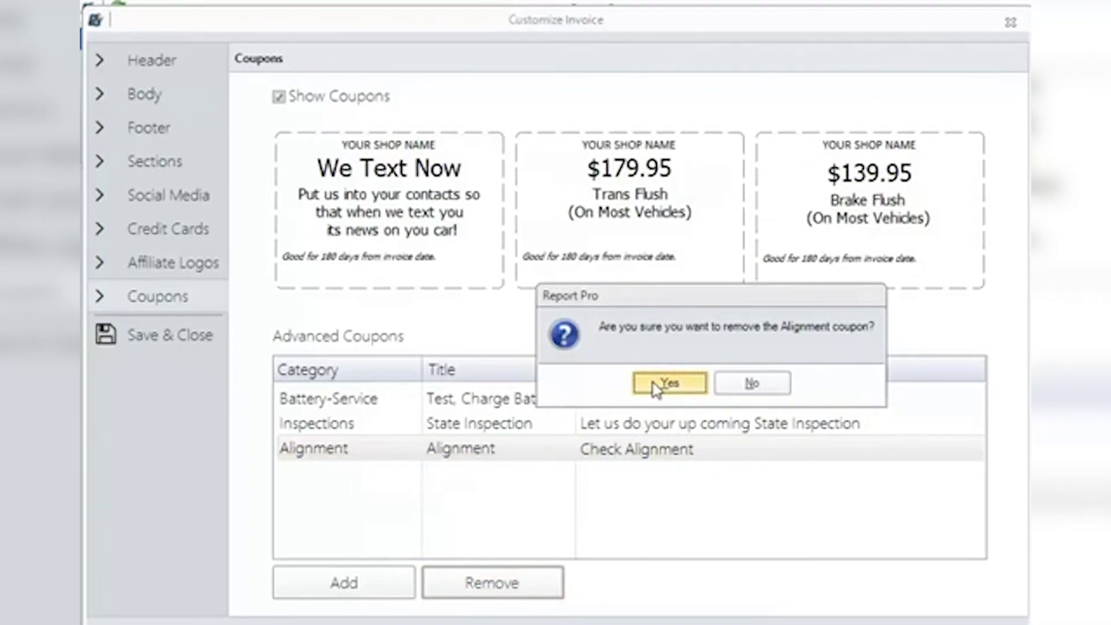
click(656, 385)
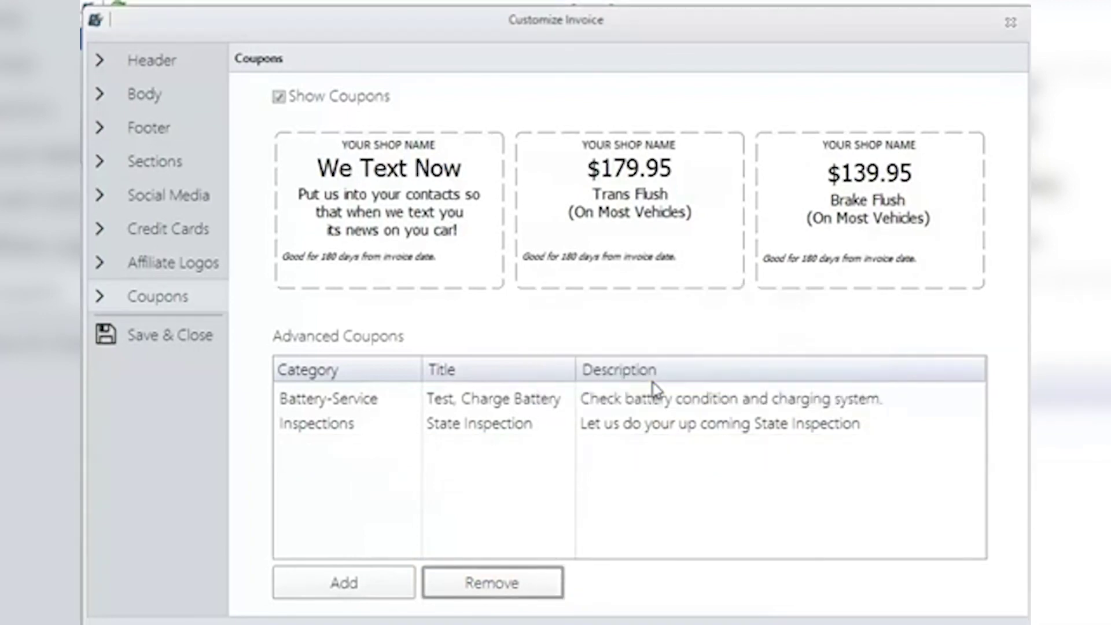